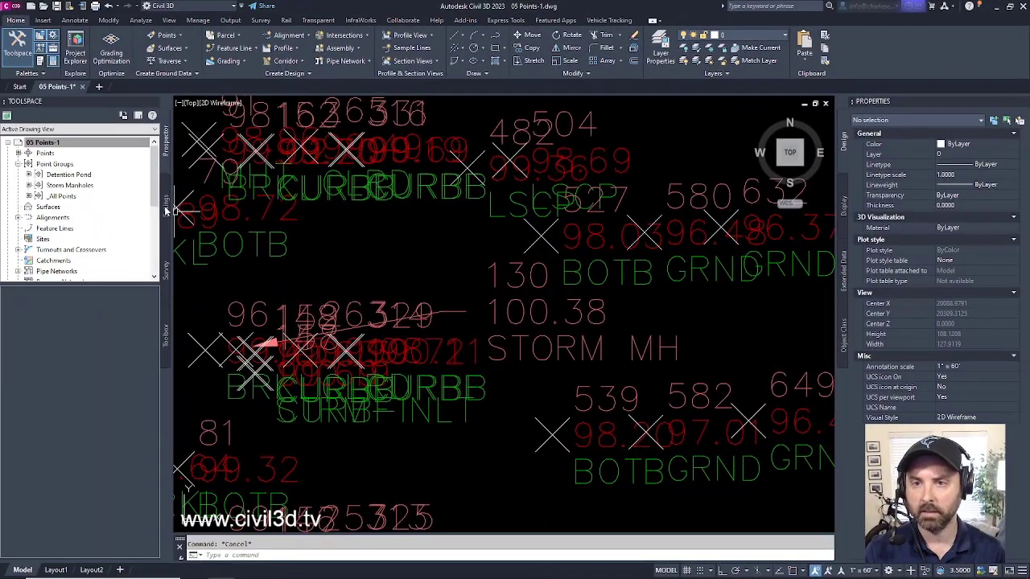
Step: In the Settings tree, expand Point > Description Key Sets and select Stormwater Keys
click(167, 211)
click(90, 175)
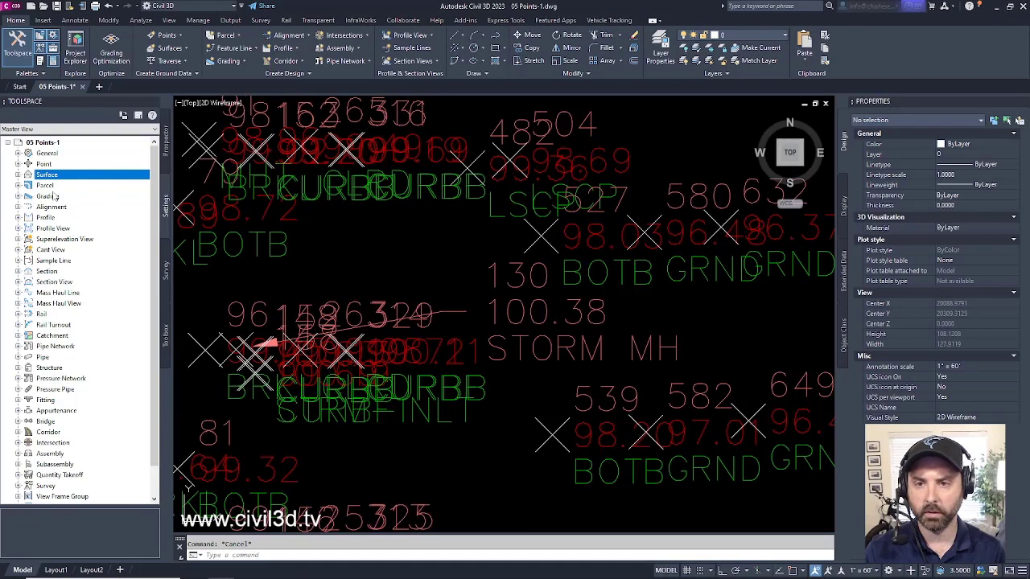
click(42, 164)
click(23, 164)
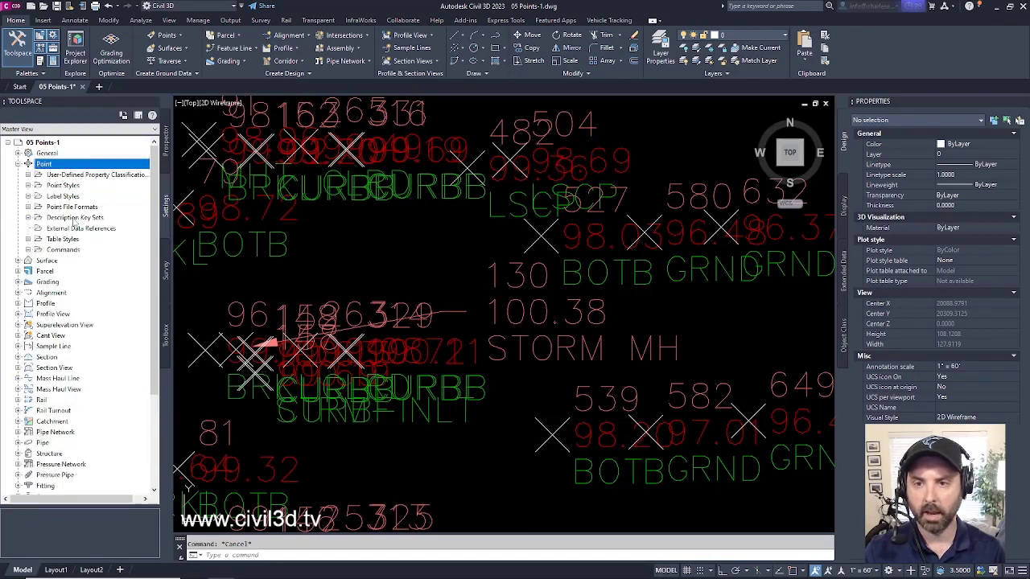
click(76, 218)
click(28, 217)
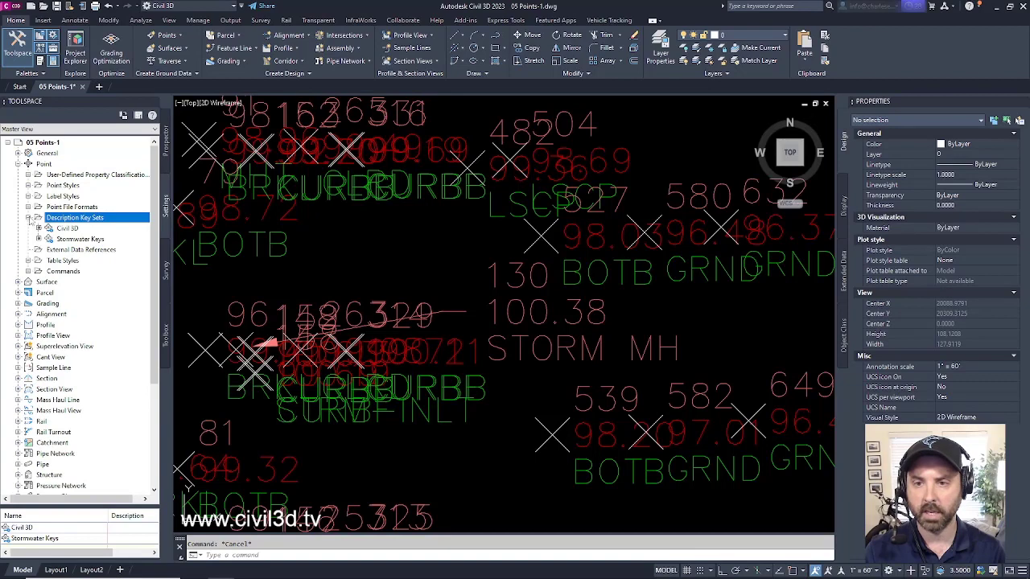
click(85, 239)
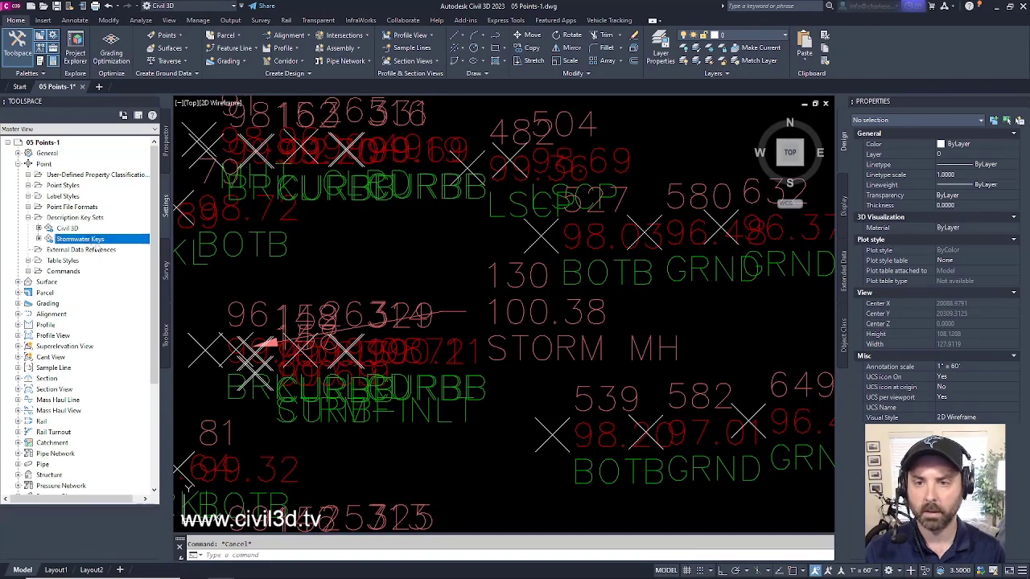
Step: Edit the Stormwater Keys description keys and inspect the STORM MH point's properties
right_click(102, 244)
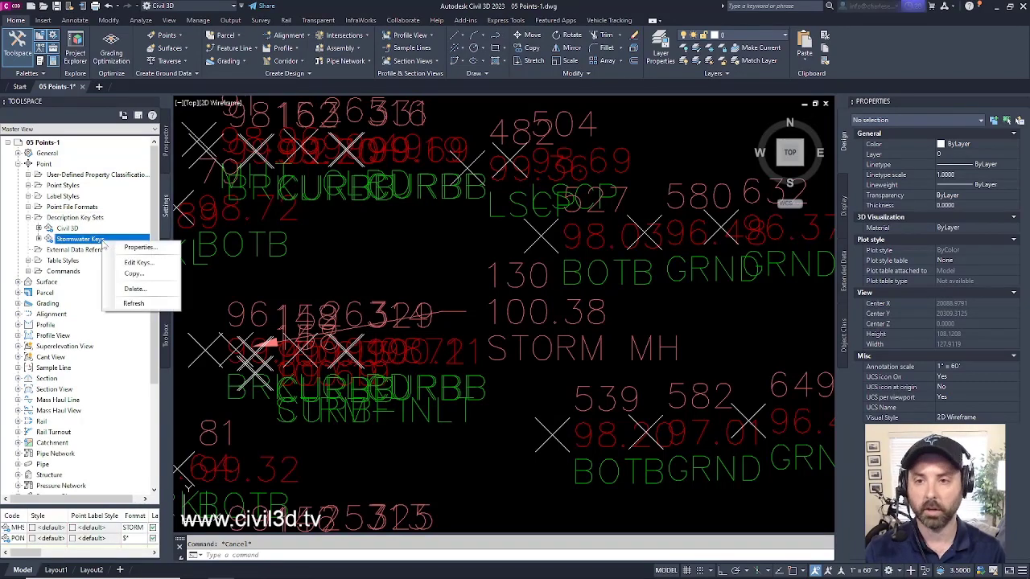
click(143, 264)
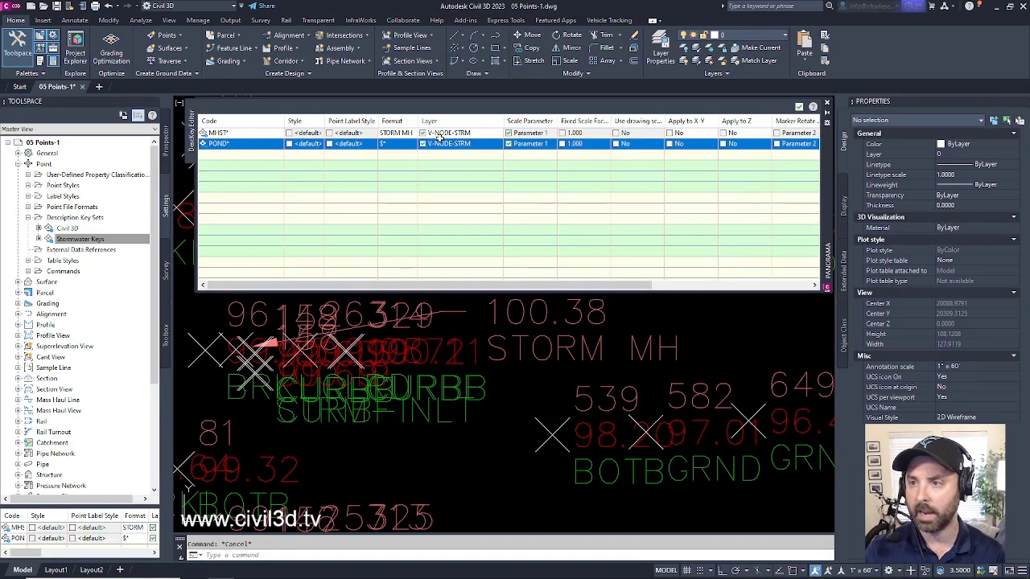
click(597, 354)
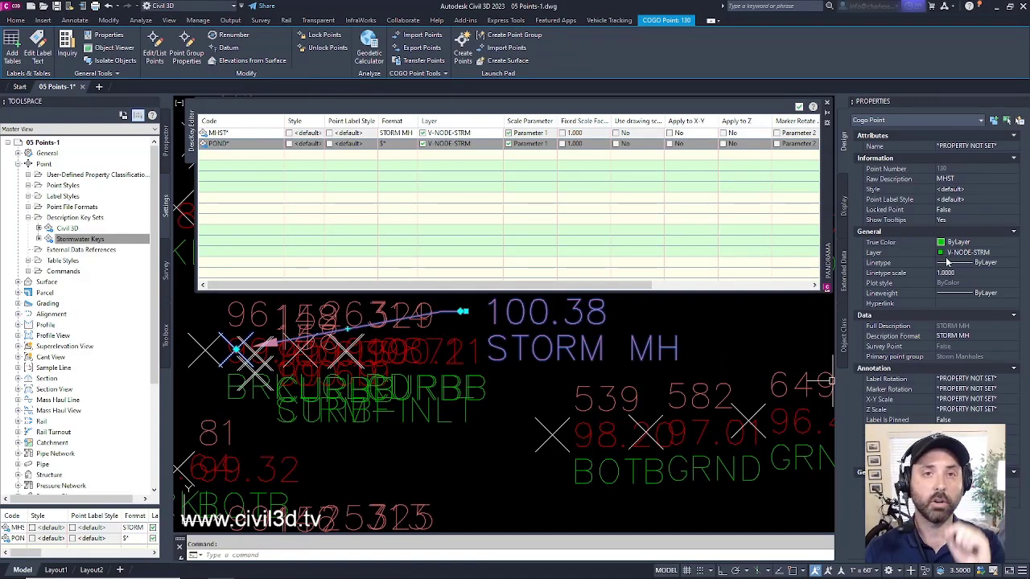
Step: Close the Description Key Editor after reviewing the POND* key
click(811, 144)
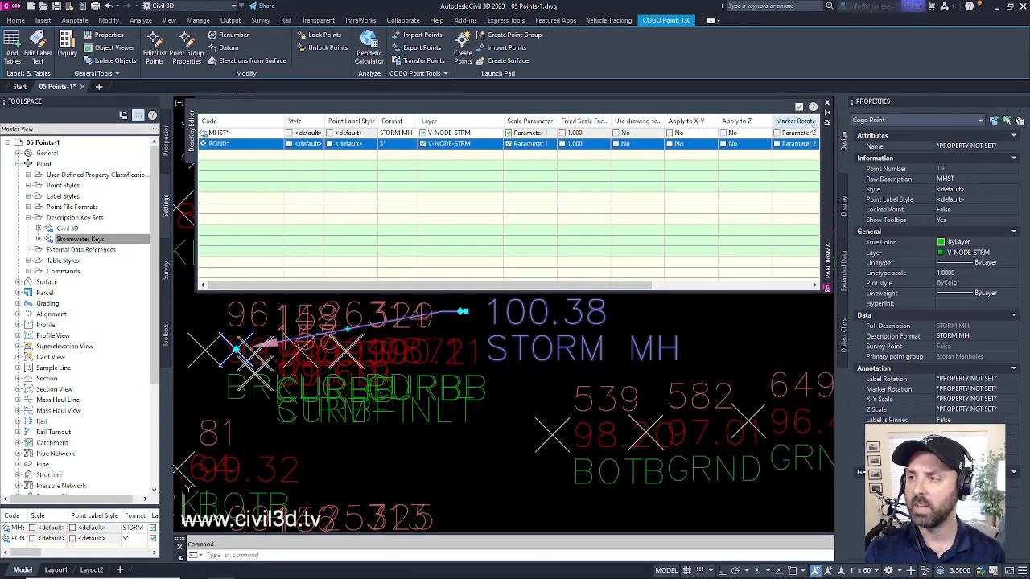
click(800, 107)
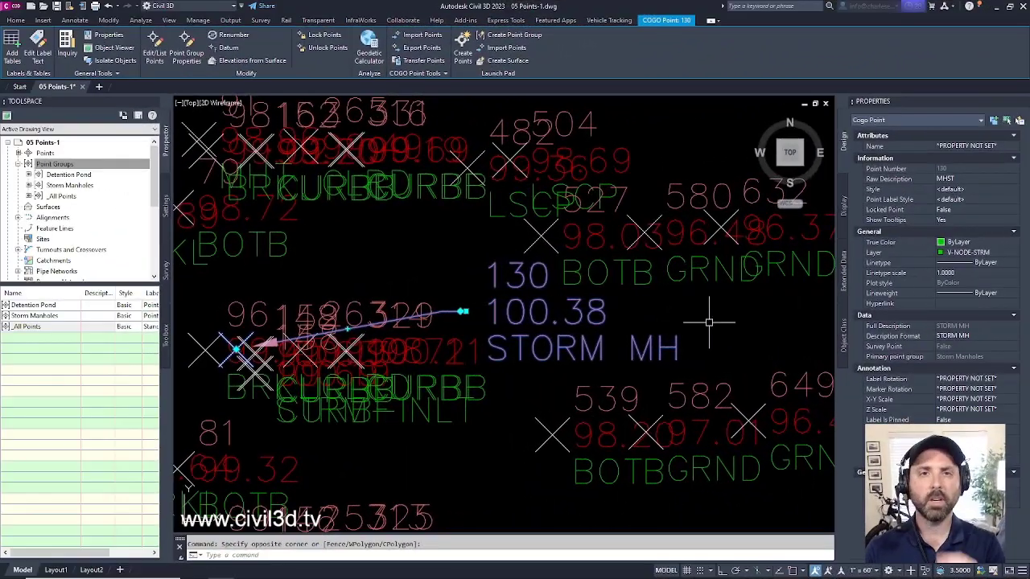
middle_drag(711, 301, 701, 319)
scroll(701, 318, down, 2)
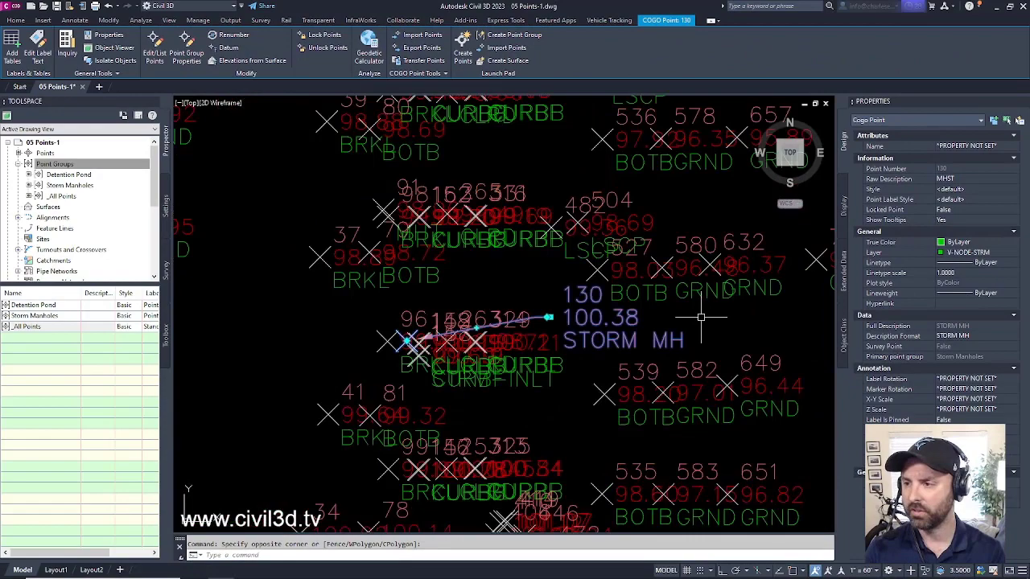
Step: Show the _All Points group's point list and clear the STORM MH selection
middle_drag(713, 275, 642, 392)
mouse_move(667, 330)
middle_down()
mouse_move(619, 352)
mouse_move(630, 226)
middle_up()
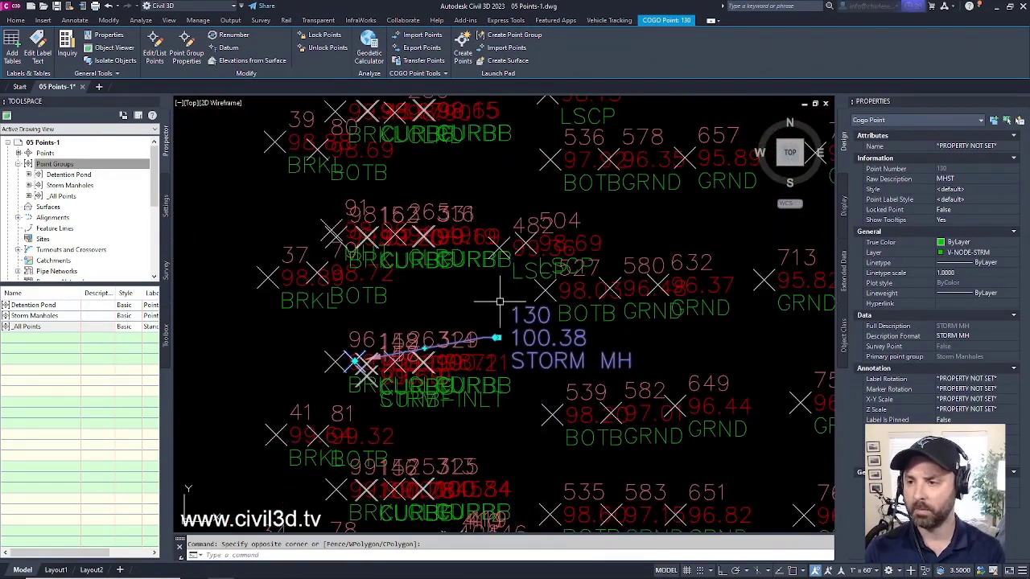
mouse_move(611, 319)
middle_down()
mouse_move(634, 328)
mouse_move(621, 335)
mouse_move(628, 372)
middle_up()
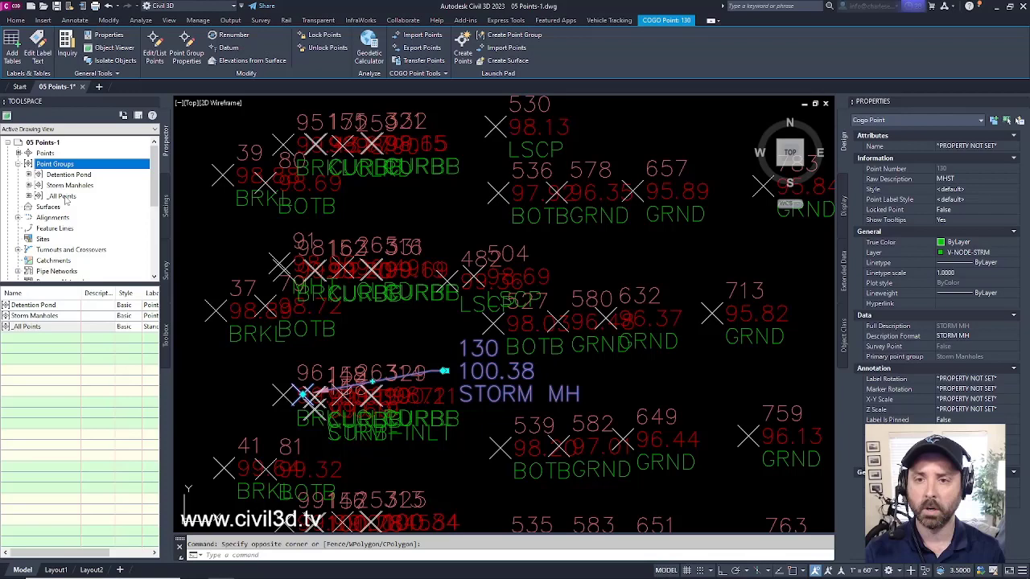
click(65, 198)
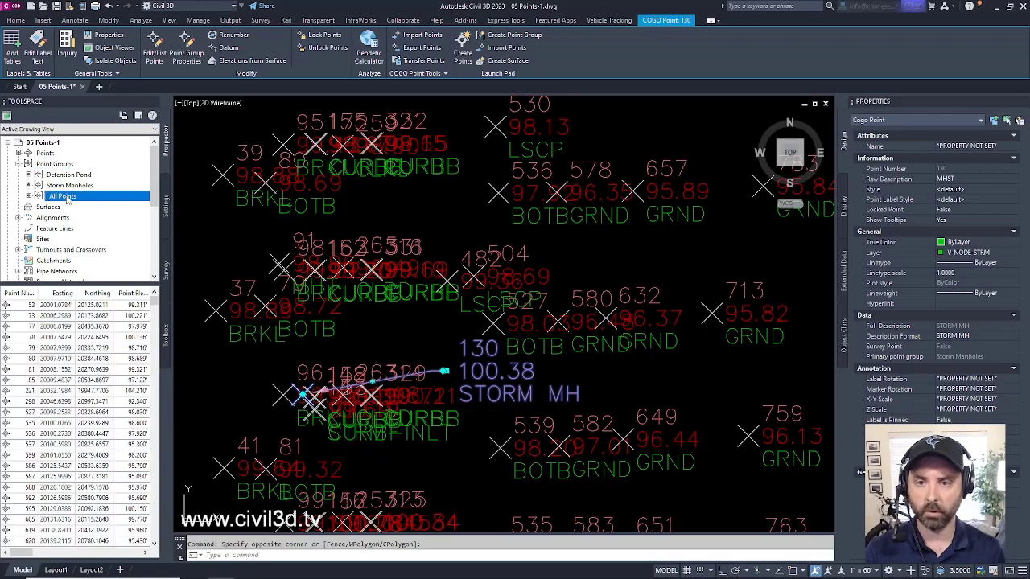
key(Escape)
Step: Set the _All Points group's point label style to <none> and apply it
right_click(72, 202)
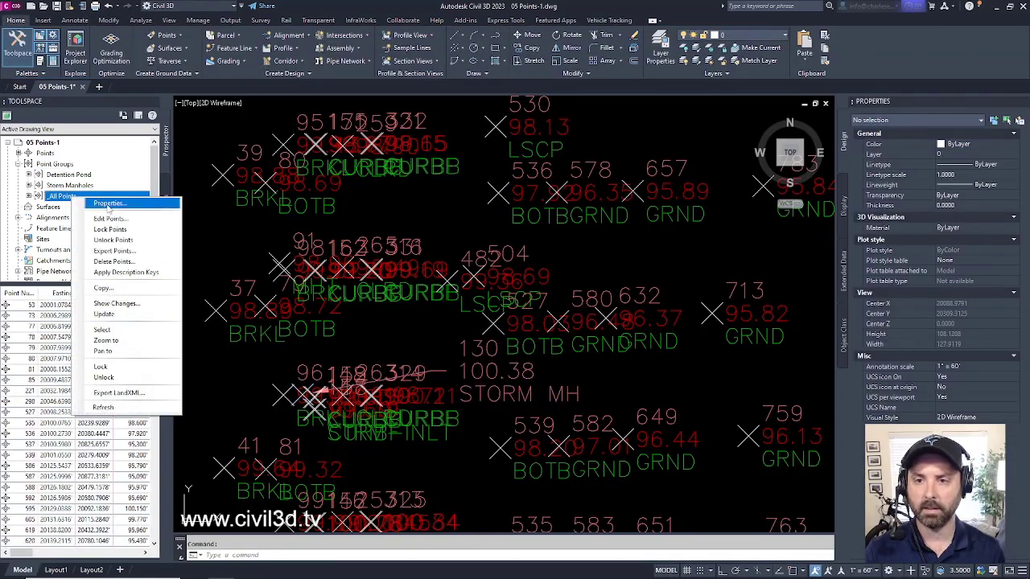
click(109, 206)
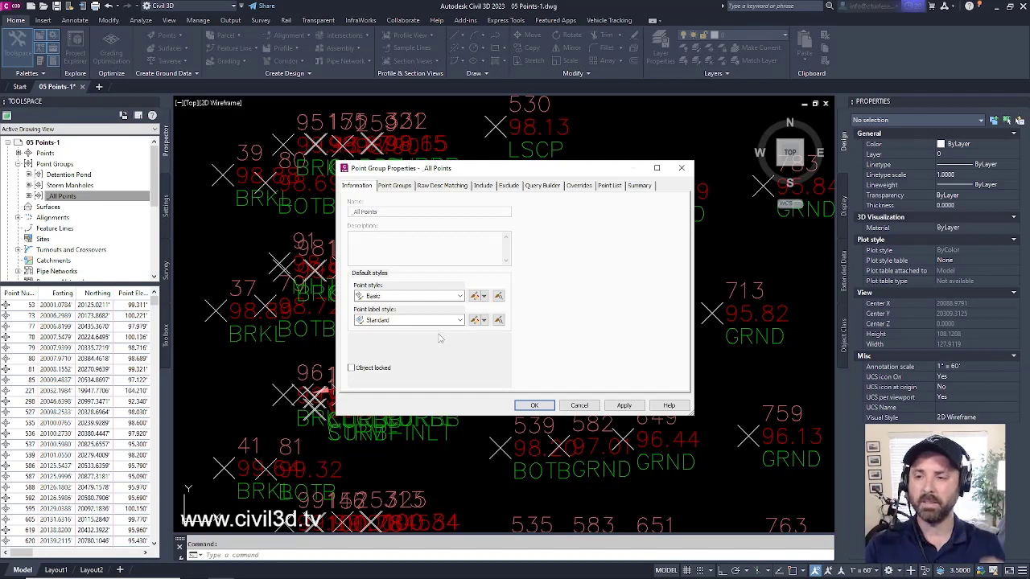
click(458, 320)
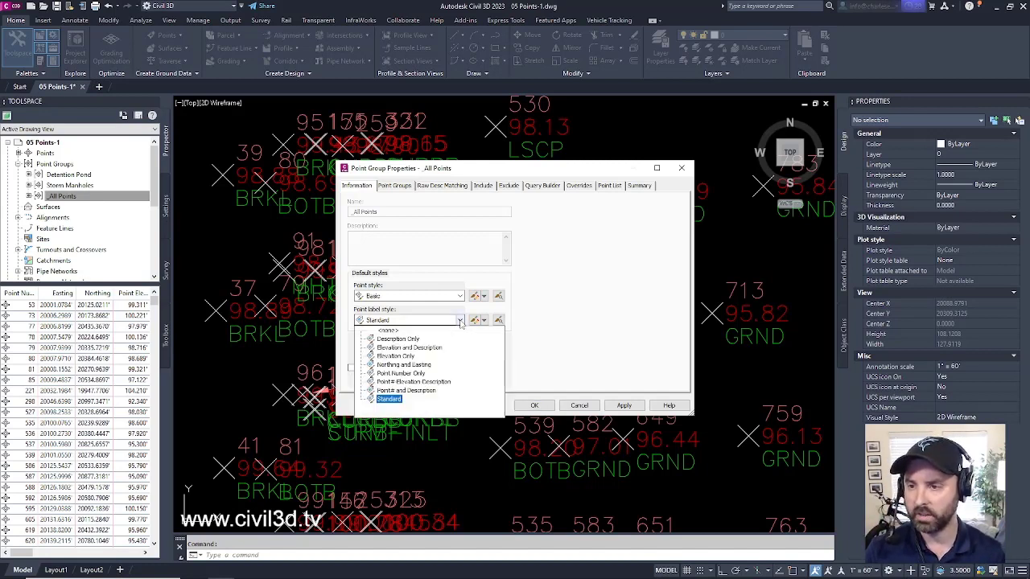
click(436, 330)
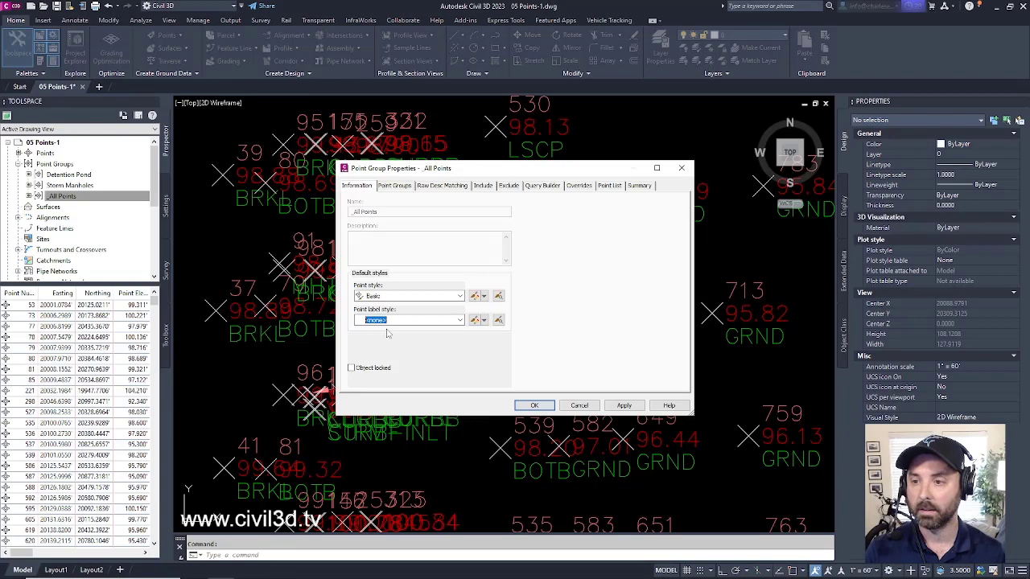
click(624, 405)
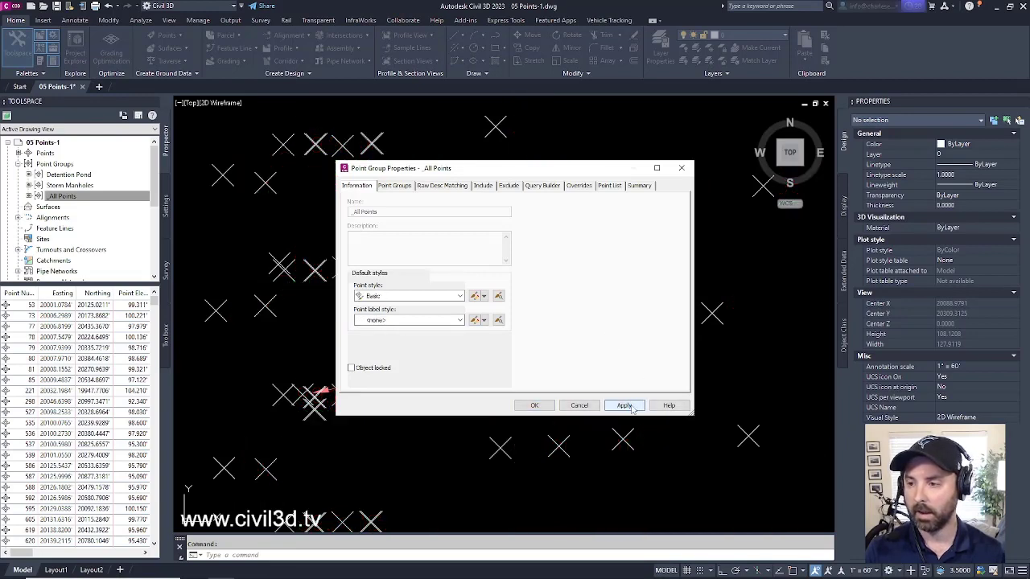
click(536, 406)
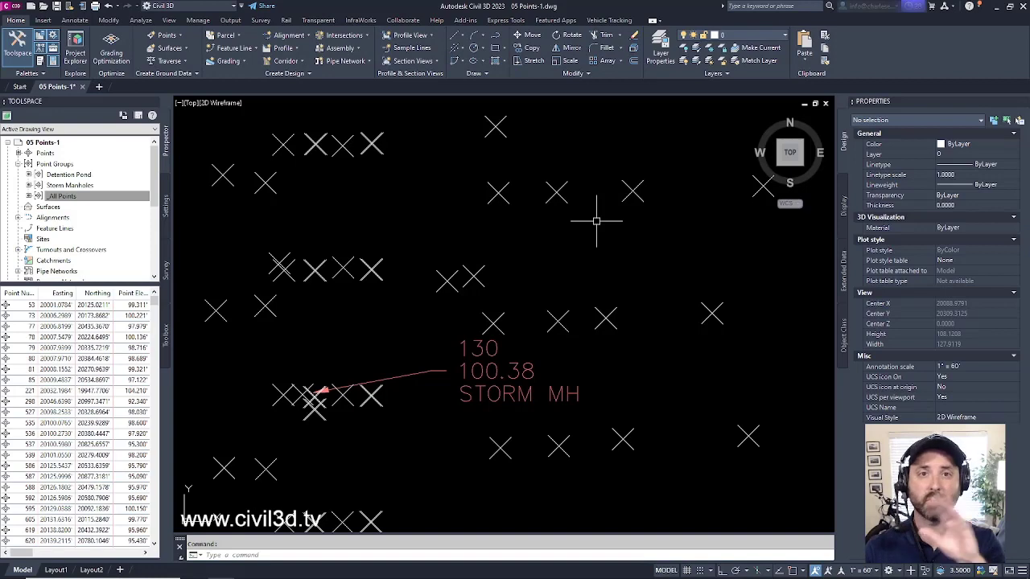
Step: Pan to the pond point labels and list the Detention Pond group's points, such as 27, 29 and 74
scroll(596, 221, down, 6)
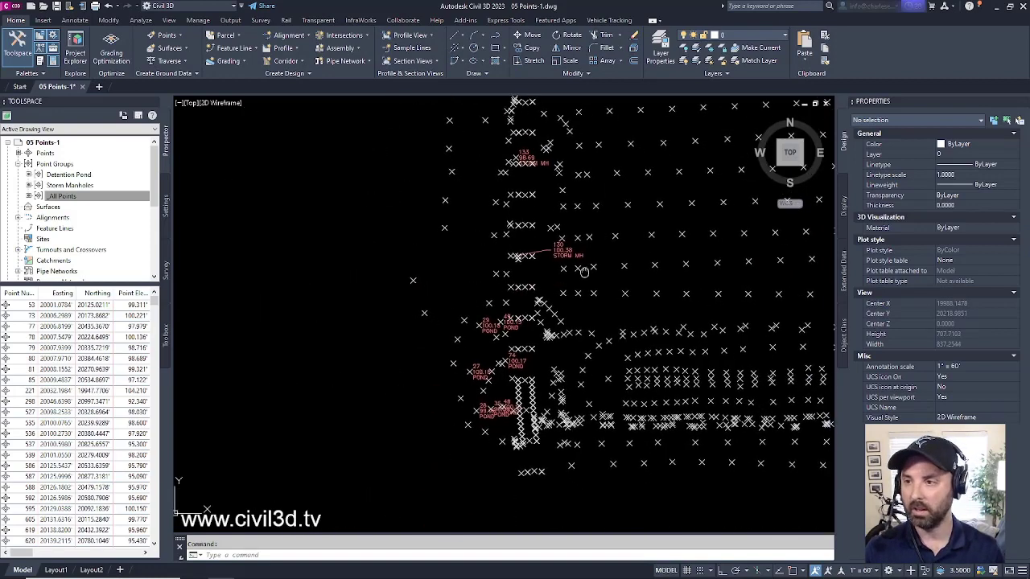
scroll(554, 184, up, 3)
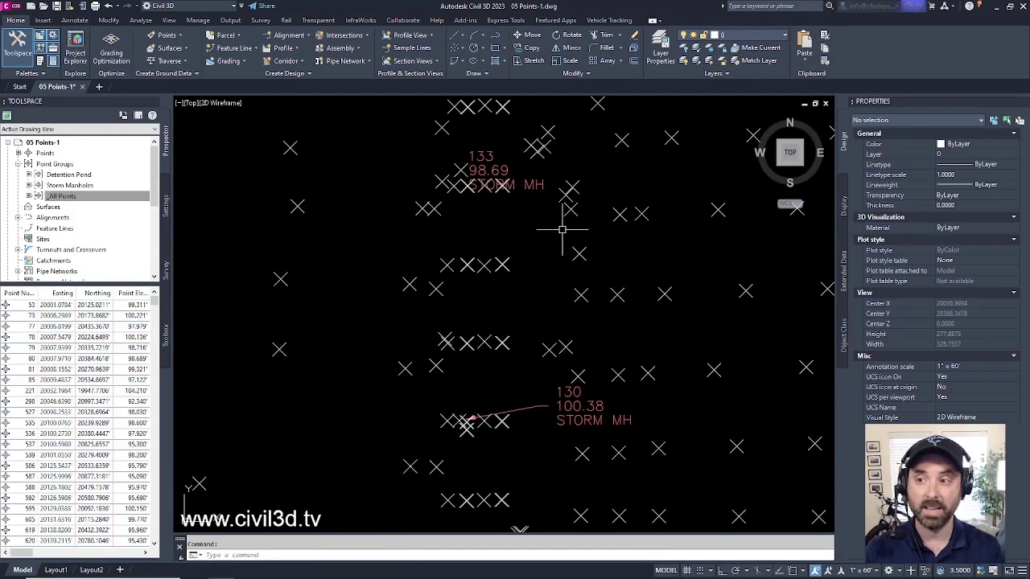
mouse_move(568, 563)
middle_down()
mouse_move(596, 318)
mouse_move(571, 236)
middle_up()
mouse_move(512, 229)
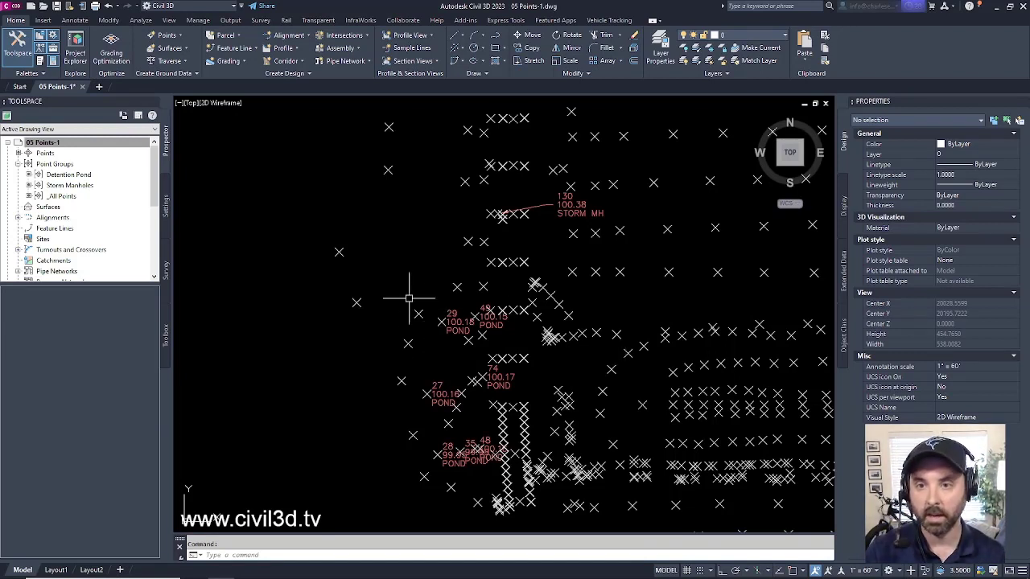
click(87, 177)
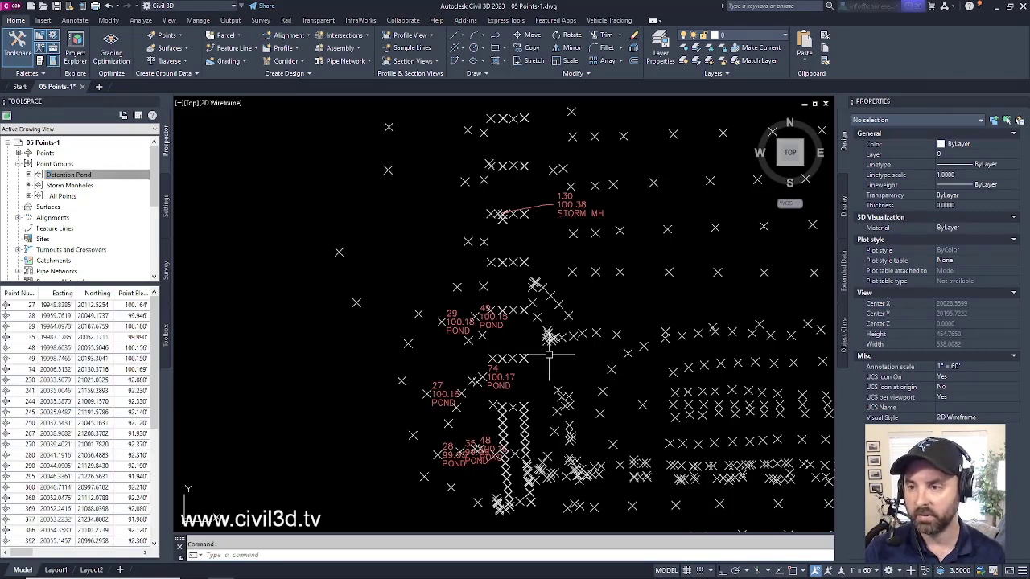
Step: Review Detention Pond's default styles, then list all three point groups with their styles
right_click(90, 177)
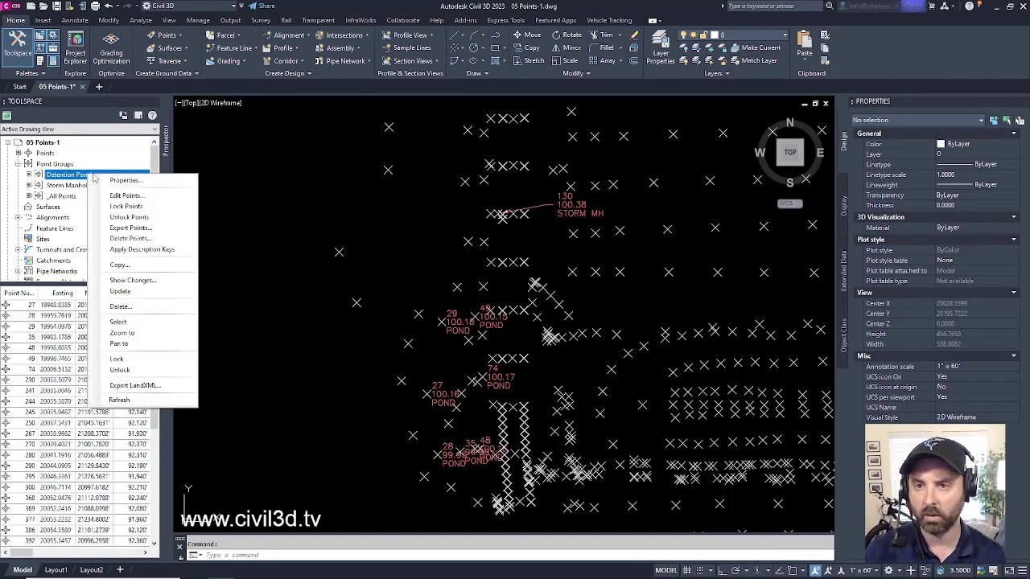
click(110, 181)
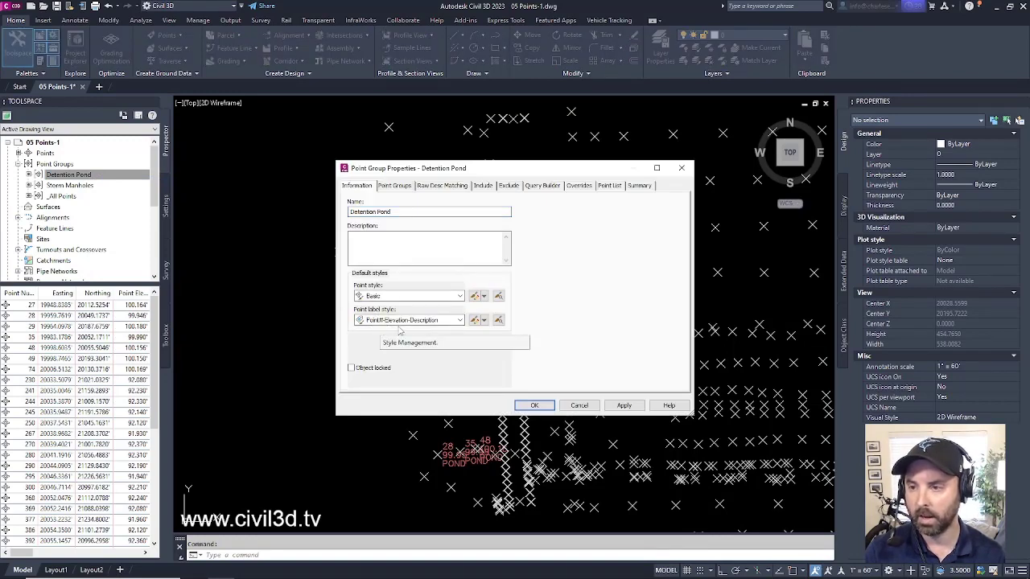
click(532, 405)
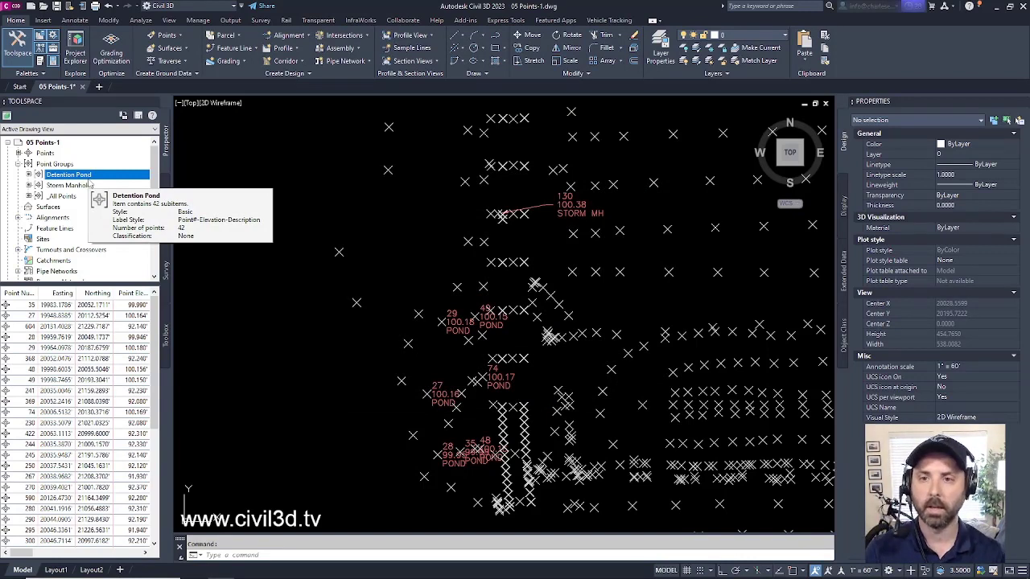
click(71, 165)
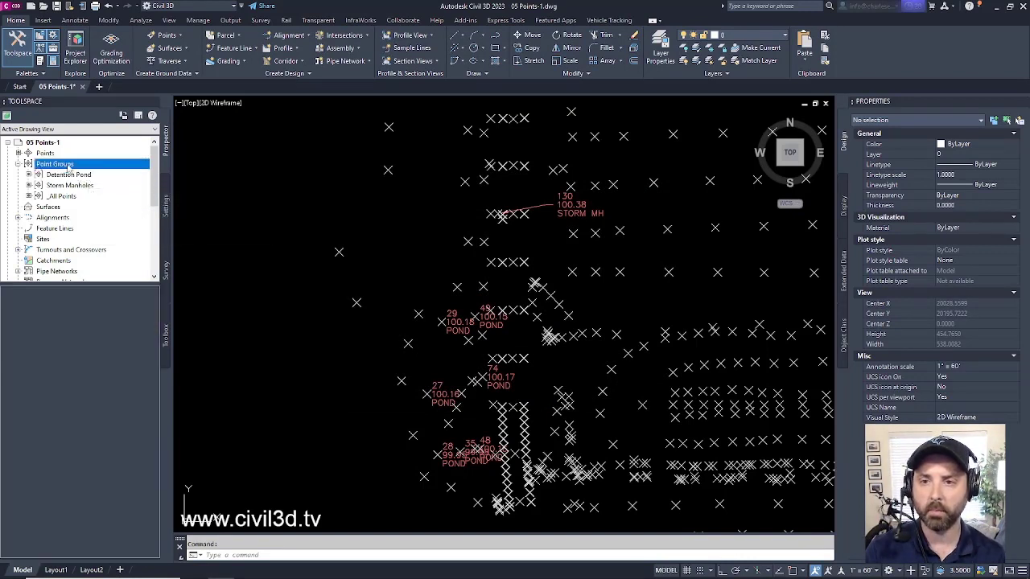
Step: Move Detention Pond to the bottom of the point group display order and apply it
right_click(70, 165)
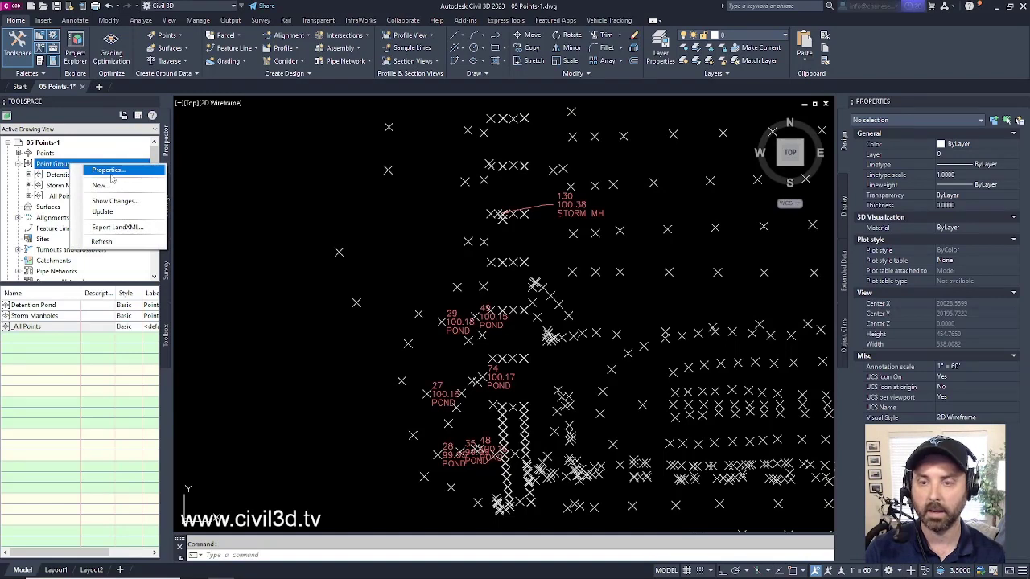
click(108, 170)
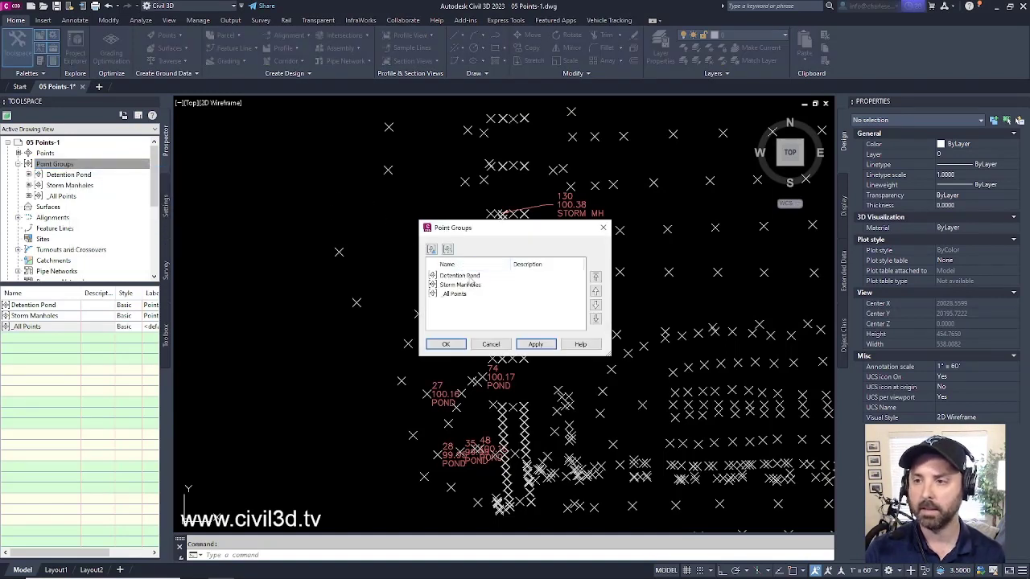
click(466, 276)
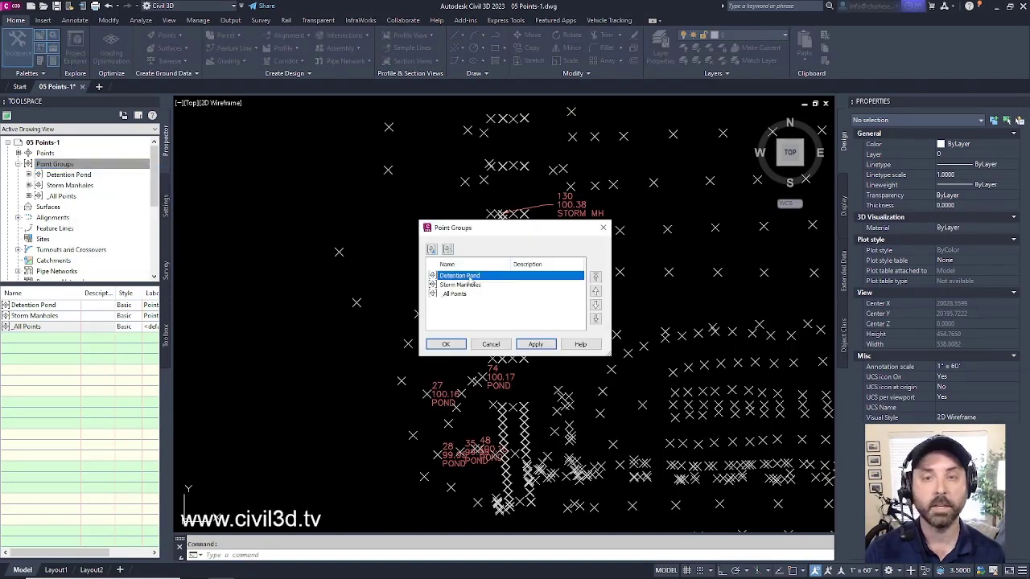
click(596, 319)
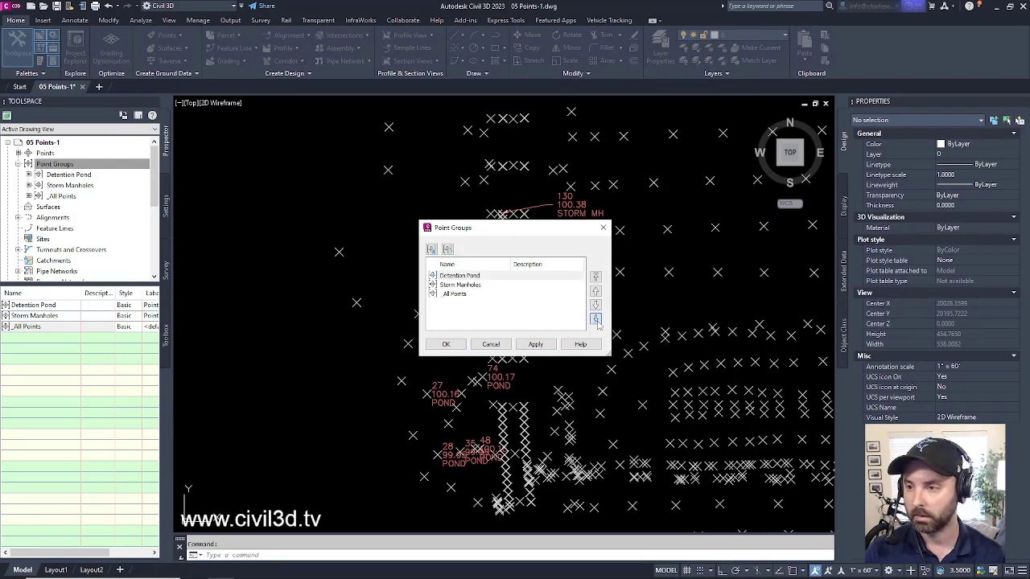
click(535, 344)
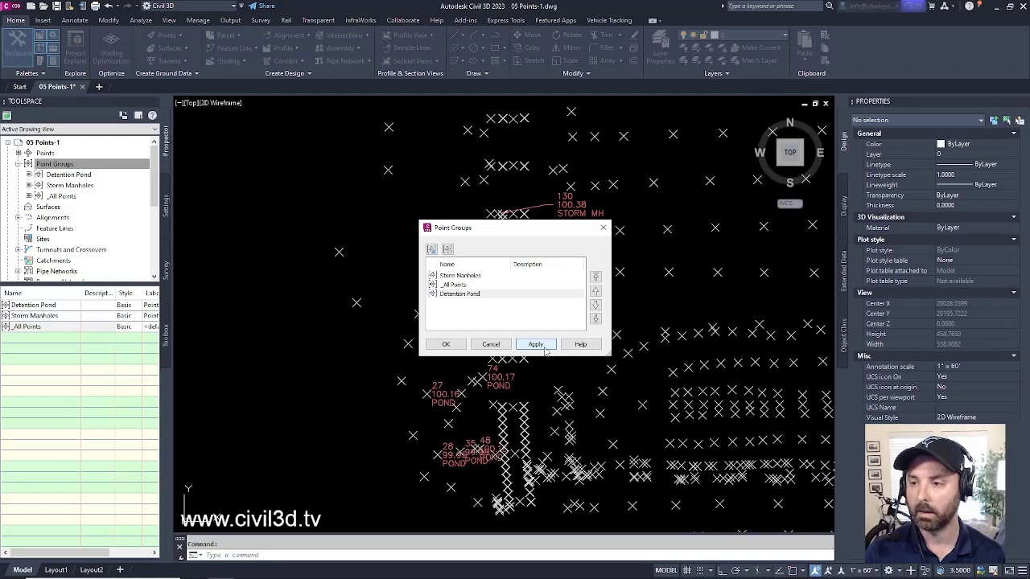
click(446, 344)
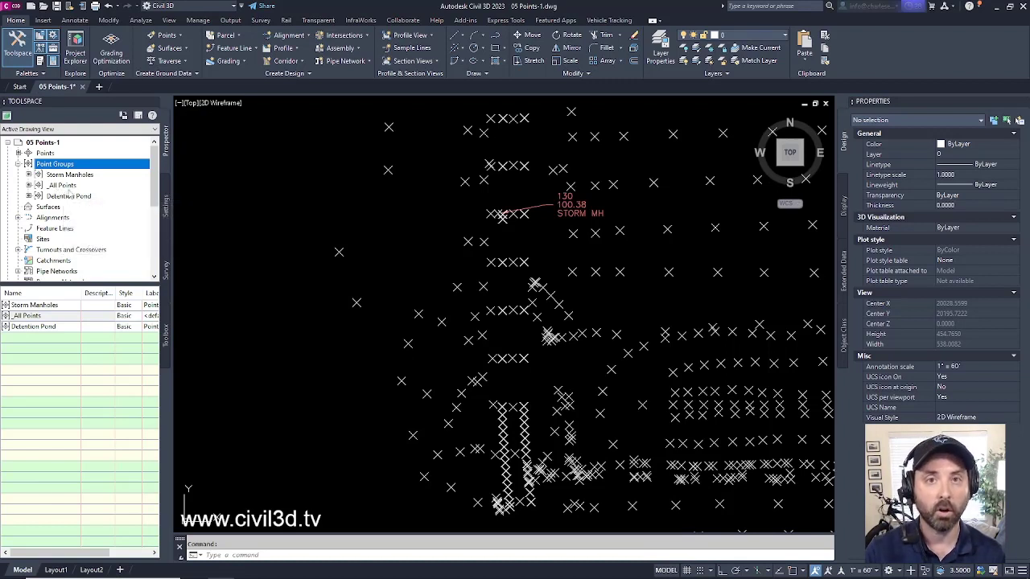
mouse_move(70, 193)
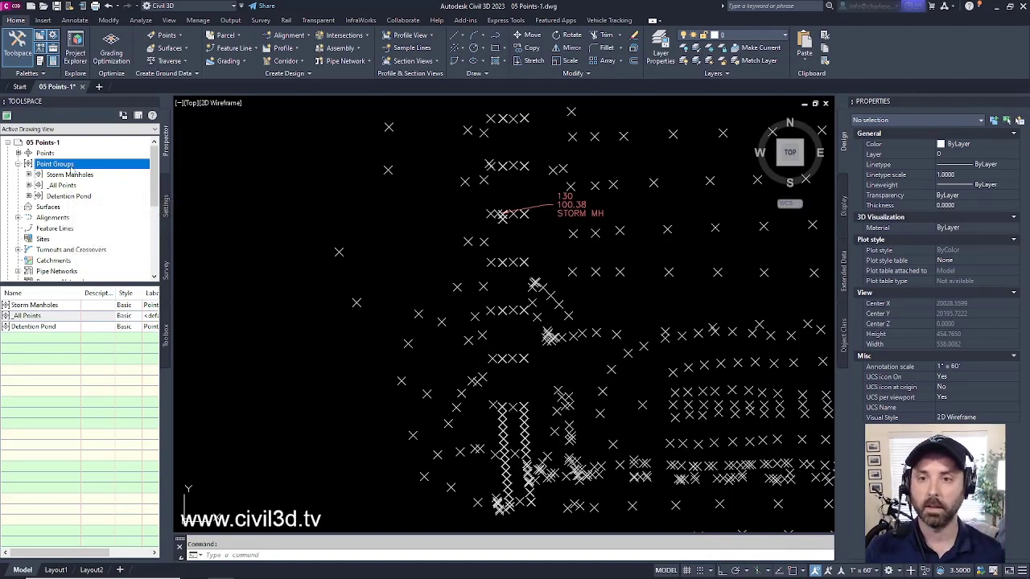
right_click(72, 167)
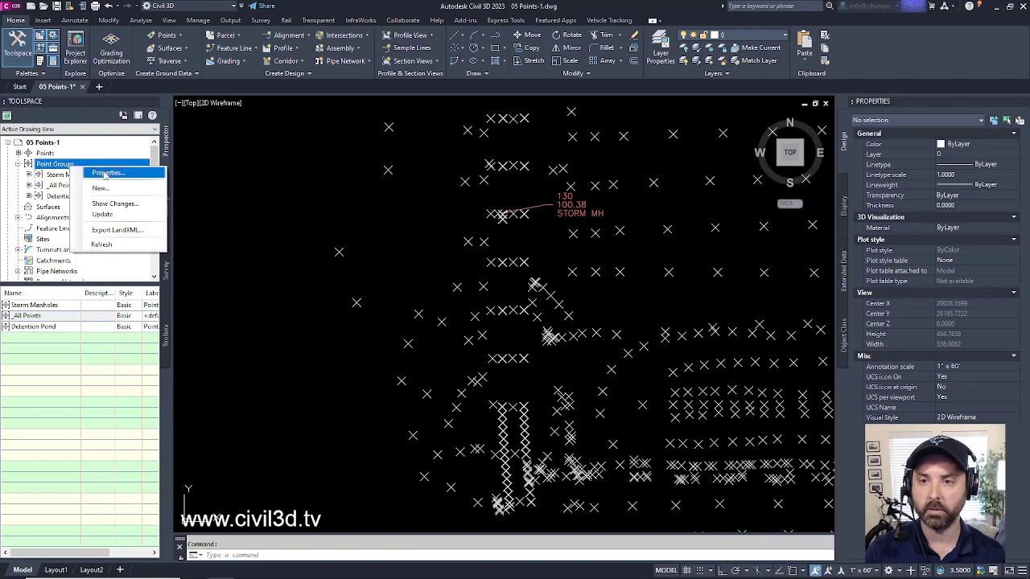
Step: Move Storm Manholes to the bottom of the display order, leaving _All Points on top
click(104, 176)
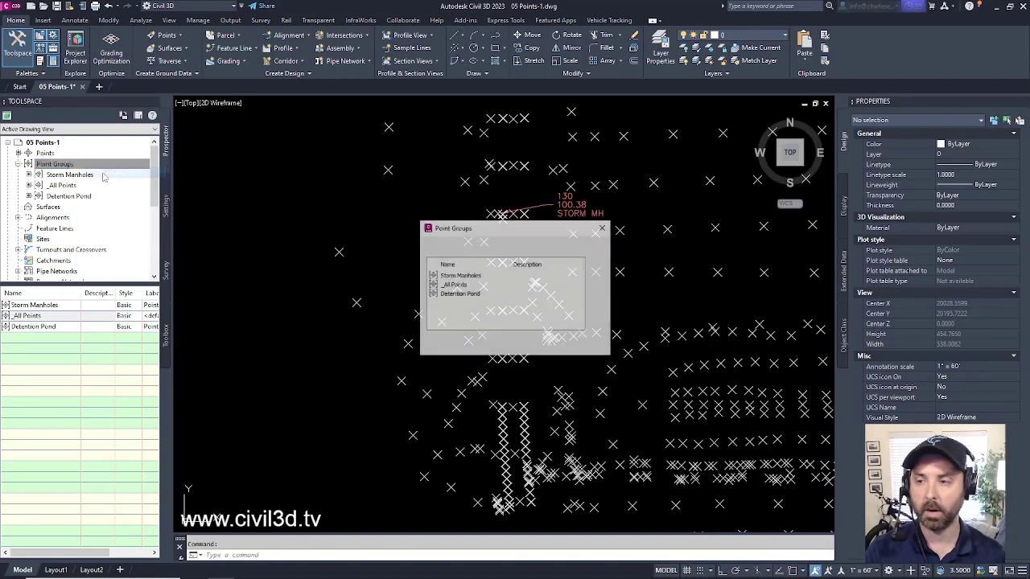
click(468, 278)
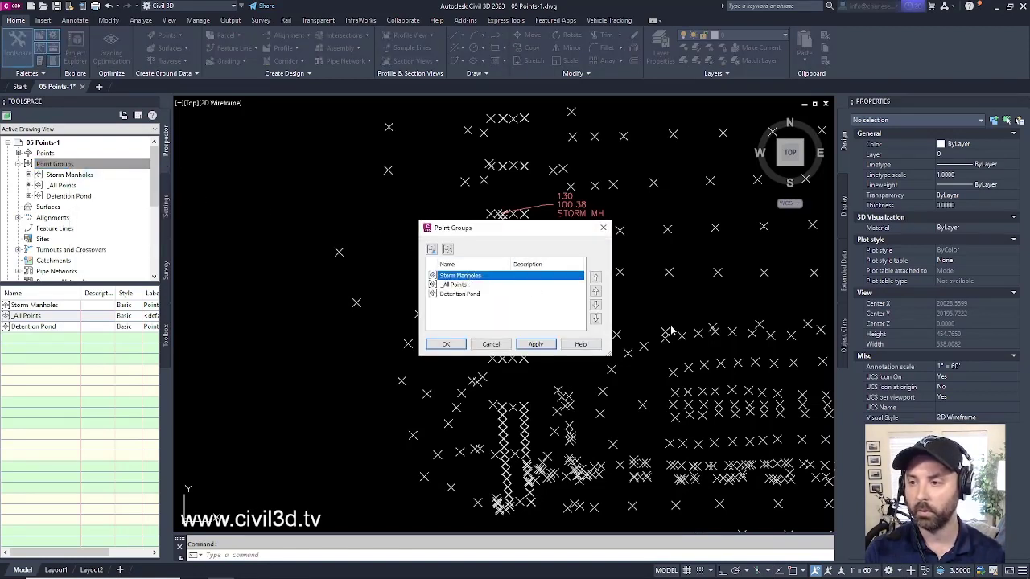
click(596, 319)
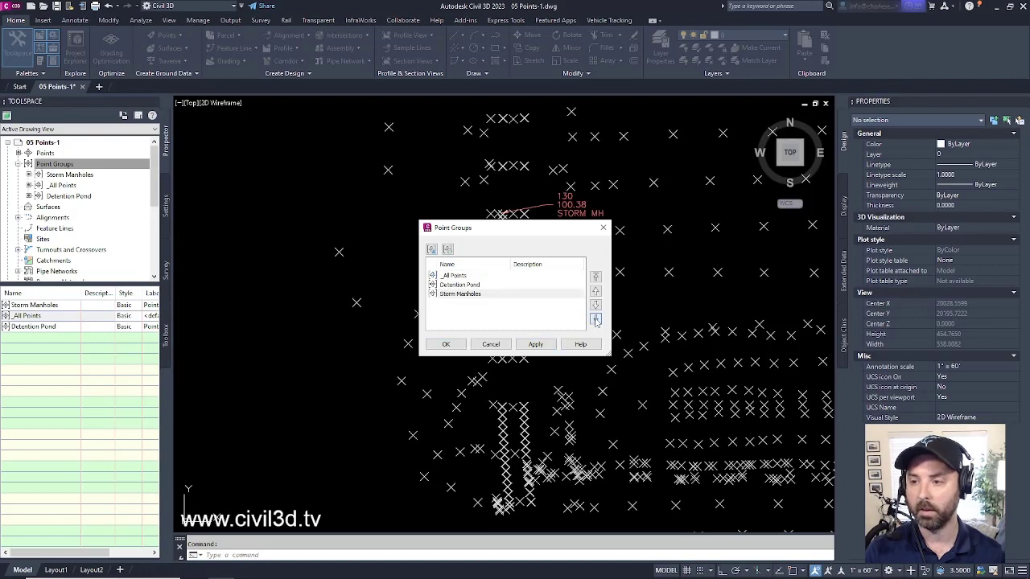
click(534, 344)
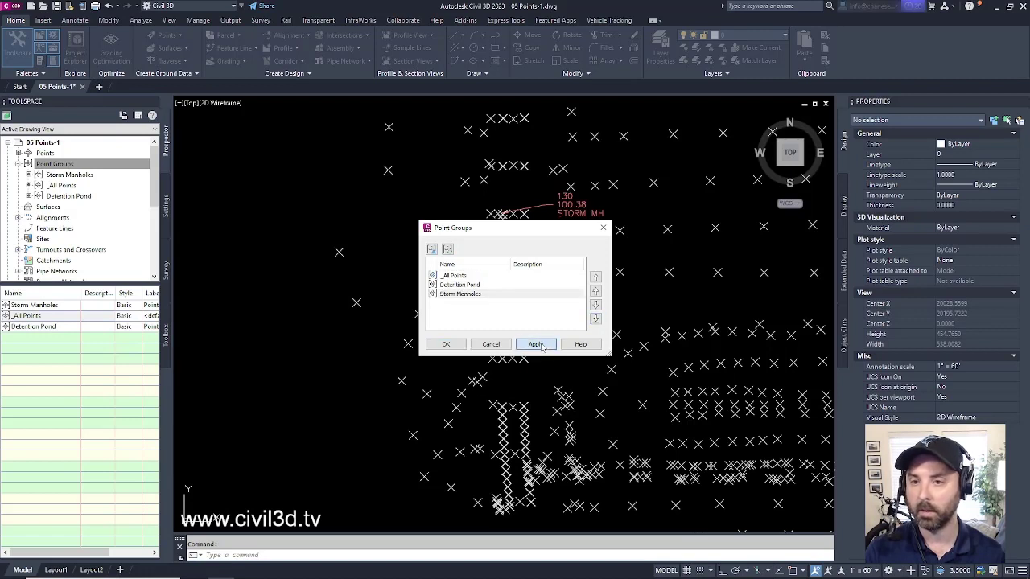
click(445, 344)
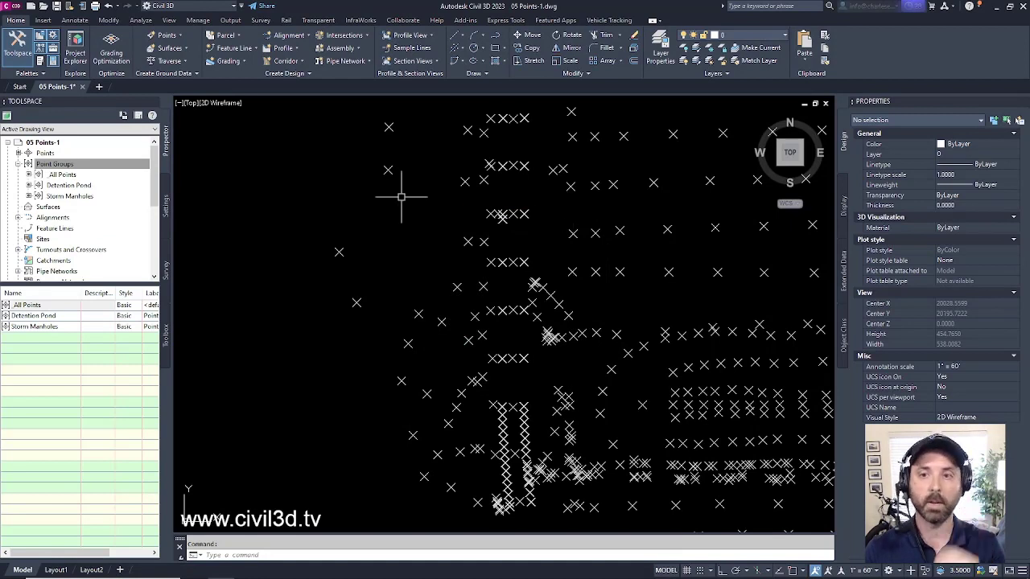
click(105, 164)
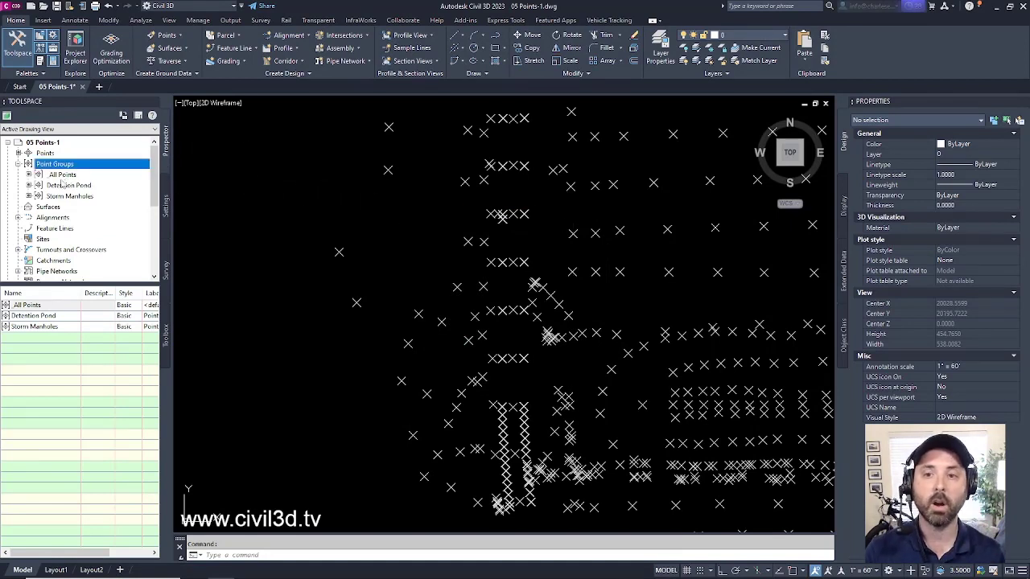